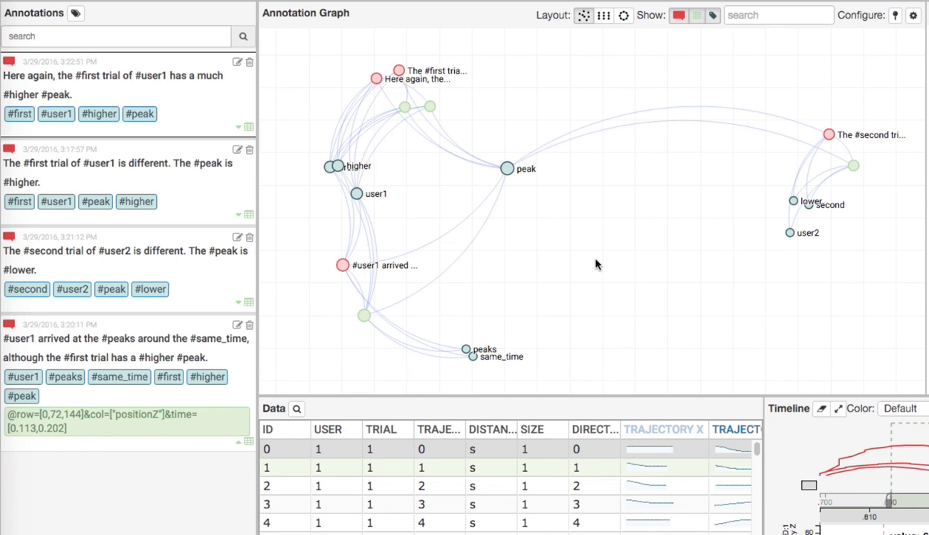
pyautogui.click(603, 16)
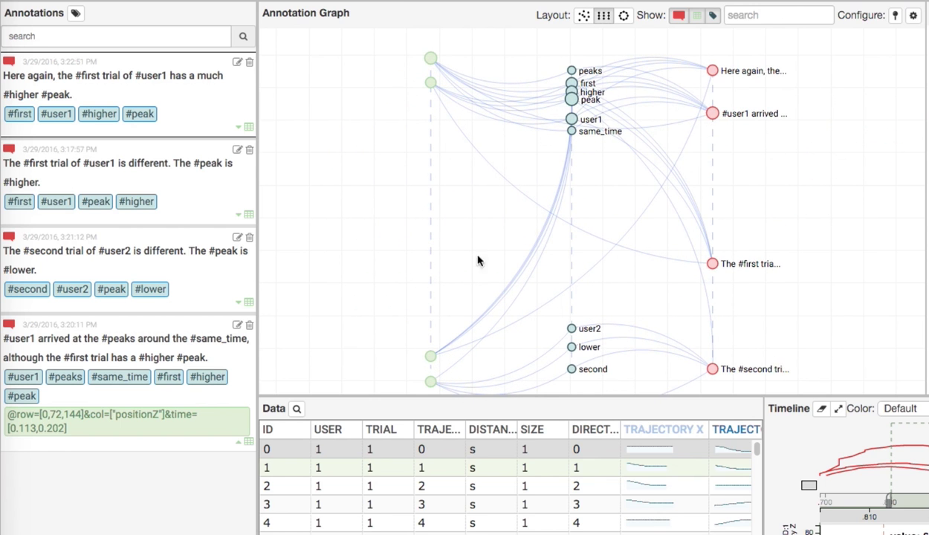
# Switch to the circular layout, centring it first on user2 and then on user1
pyautogui.moveTo(431, 356)
pyautogui.moveTo(711, 263)
pyautogui.click(624, 17)
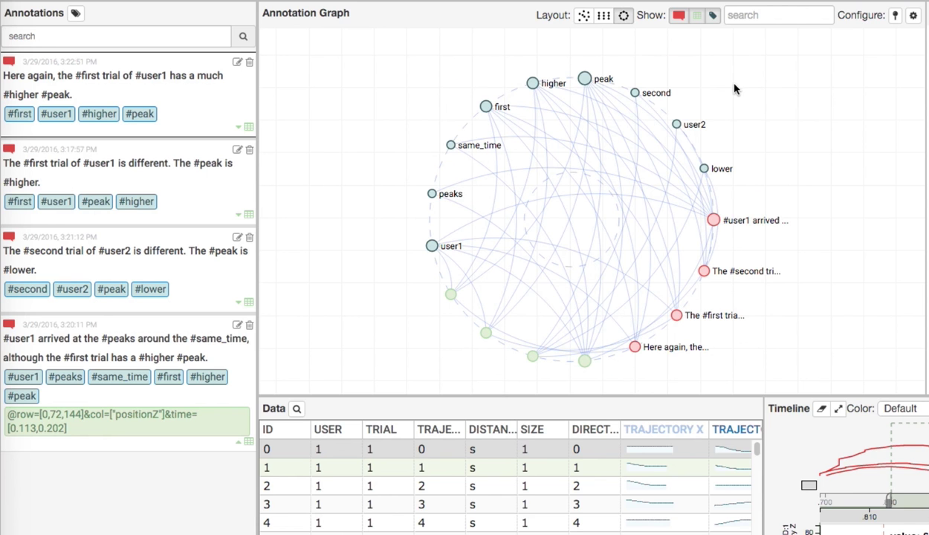
pyautogui.click(675, 125)
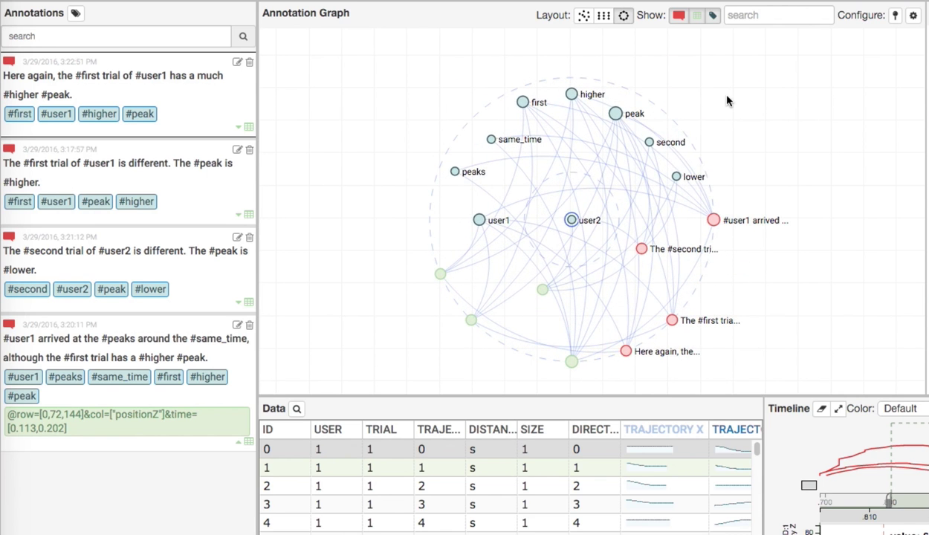
pyautogui.click(480, 220)
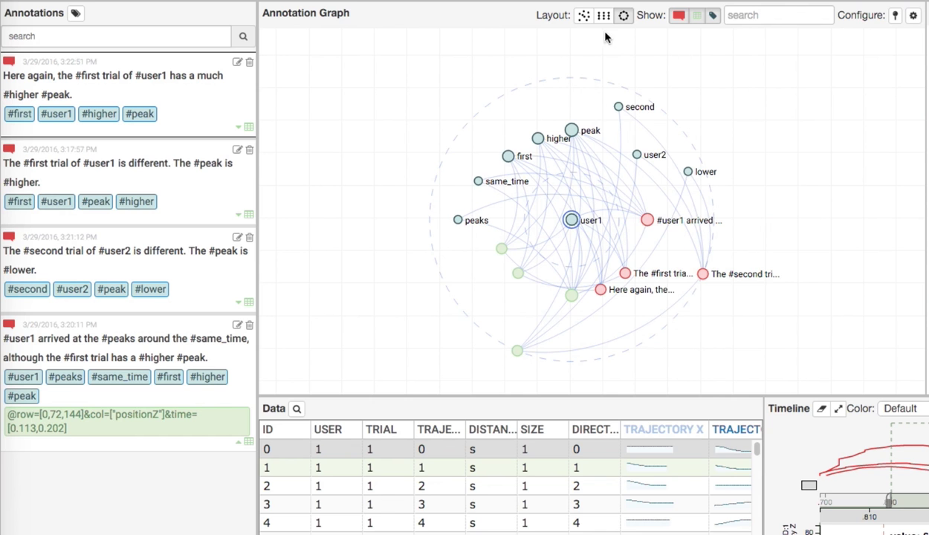
# Return to the force layout, filter to #lower and pin the lower node in open space
pyautogui.click(584, 21)
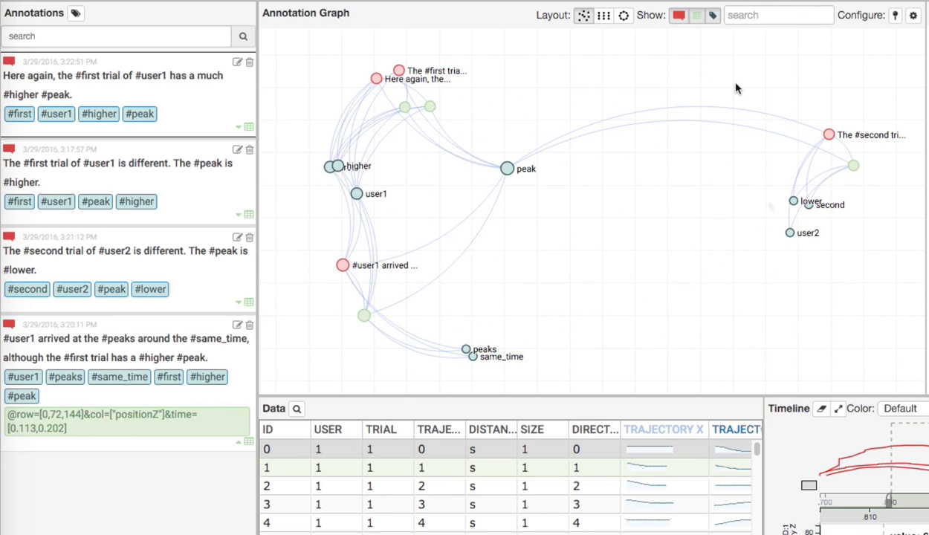
pyautogui.click(790, 201)
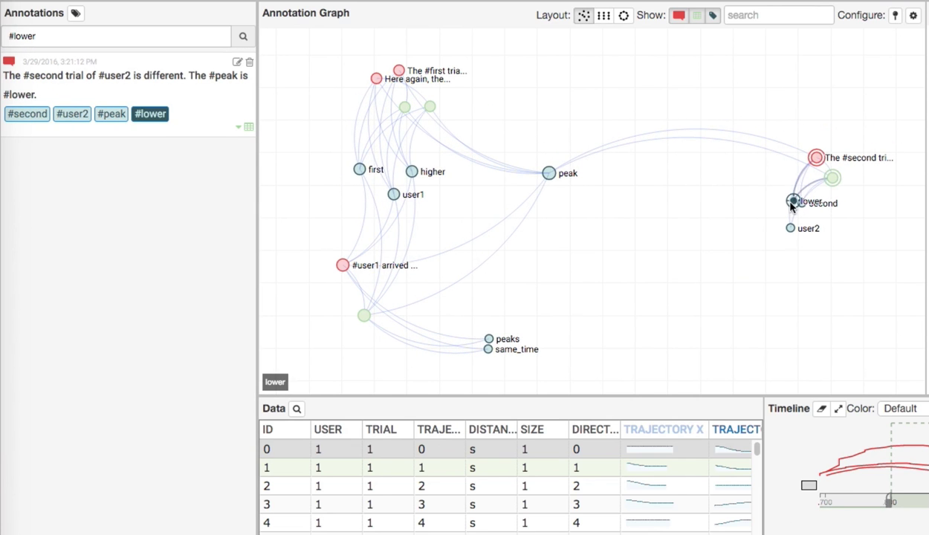
pyautogui.moveTo(791, 202); pyautogui.dragTo(659, 284)
# Filter to #higher, pin the higher node near the upper right, and move peaks onto peak
pyautogui.click(389, 185)
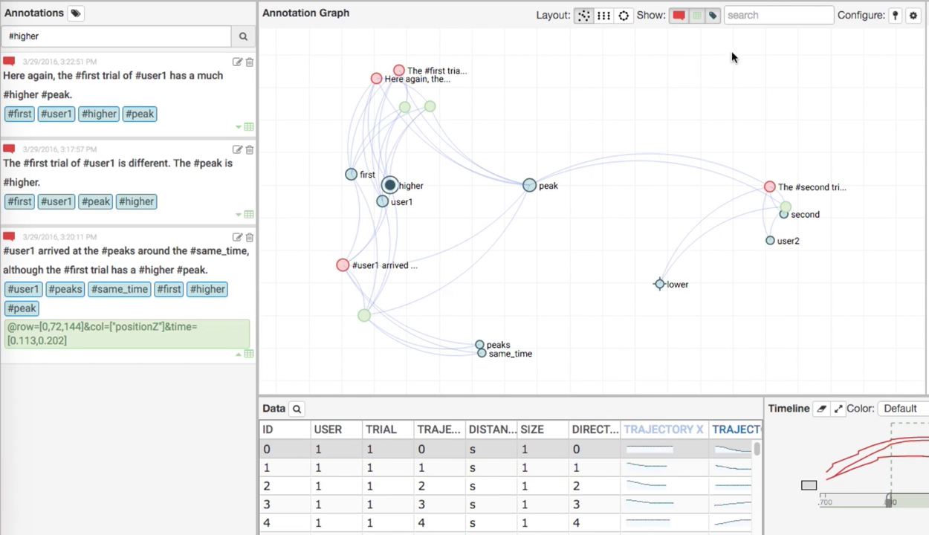
pyautogui.moveTo(388, 185); pyautogui.dragTo(738, 66)
pyautogui.click(714, 263)
pyautogui.moveTo(495, 329); pyautogui.dragTo(548, 172)
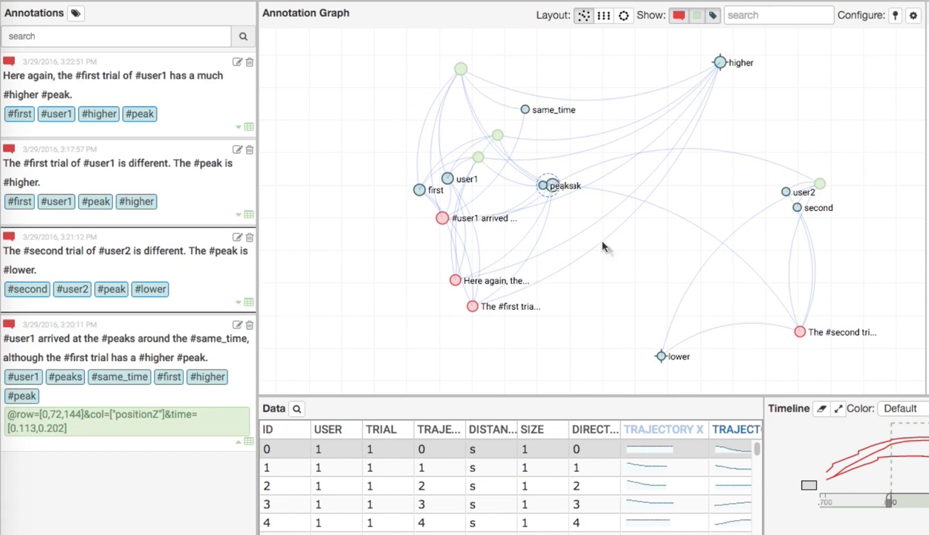
# Toggle the data and annotation nodes, then search the graph for user1 and then user2
pyautogui.click(696, 14)
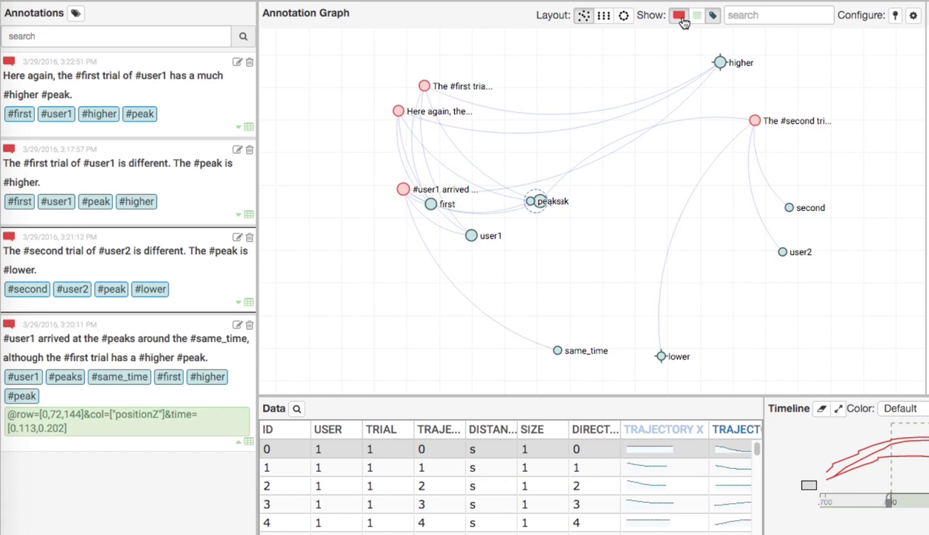
pyautogui.click(678, 15)
pyautogui.click(742, 15)
pyautogui.write('user1')
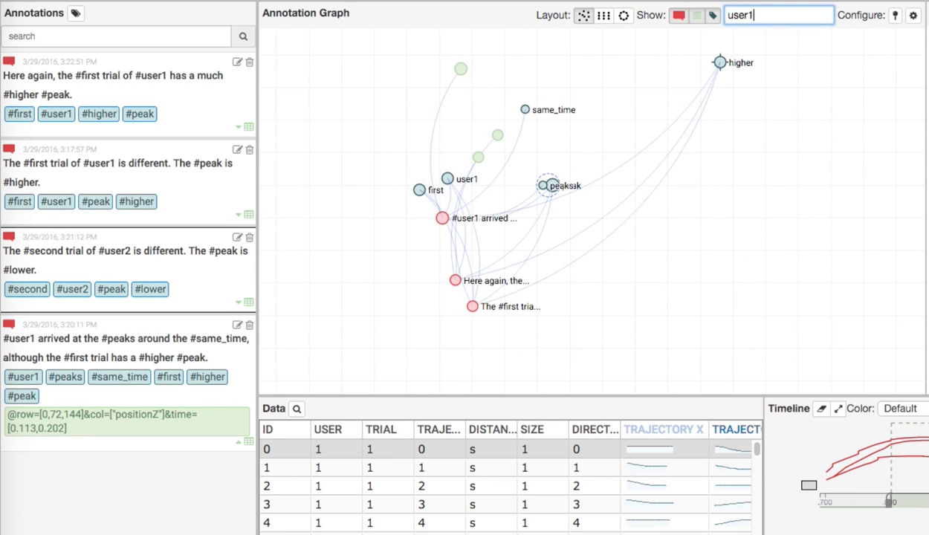
pyautogui.press('BackSpace')
pyautogui.write('2')
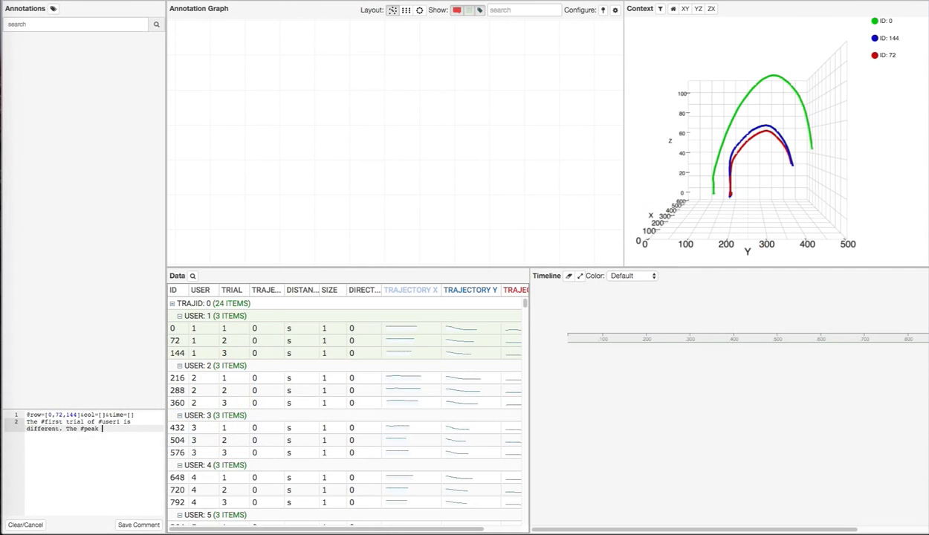
# Save the '…is higher.' comment, then annotate a timeline range with the #user1 #peaks #same_time comment
pyautogui.write('is higher.')
pyautogui.click(138, 524)
pyautogui.click(516, 289)
pyautogui.moveTo(624, 338)
pyautogui.mouseDown()
pyautogui.moveTo(647, 338)
pyautogui.moveTo(615, 337)
pyautogui.mouseUp()
pyautogui.write('user1 arrived at the #peaks around the #same_time, although the #first trial has a higher #peak.')
pyautogui.hotkey('ctrl', 'Return')
# Select the user 2 trial rows and save 'The #second trial of #user2 is different. The #peak is #lower.'
pyautogui.click(173, 365)
pyautogui.press('Return')
pyautogui.write('The #second trial of #user2 is different. The #peak is #lower.')
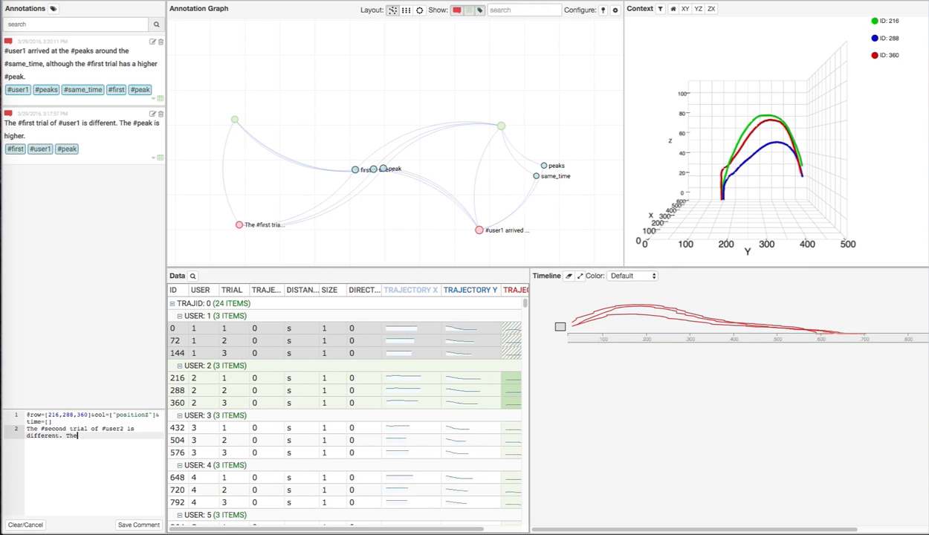
pyautogui.click(138, 525)
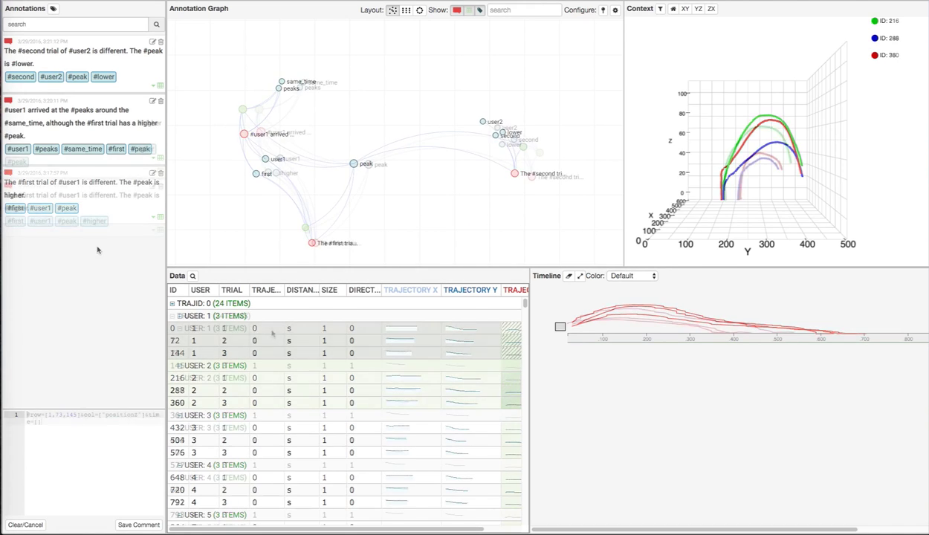
# Save the comment 'Here again, the #first trial of #user1 has a much #higher #peak.'
pyautogui.press('Return')
pyautogui.write('Here again, the #first trial of #user1 has a much #higher #peak.')
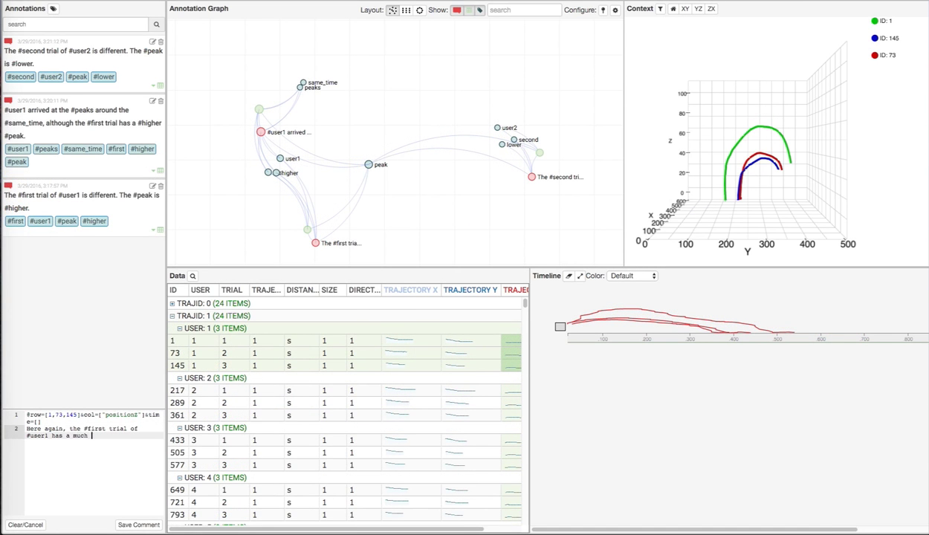
pyautogui.click(138, 524)
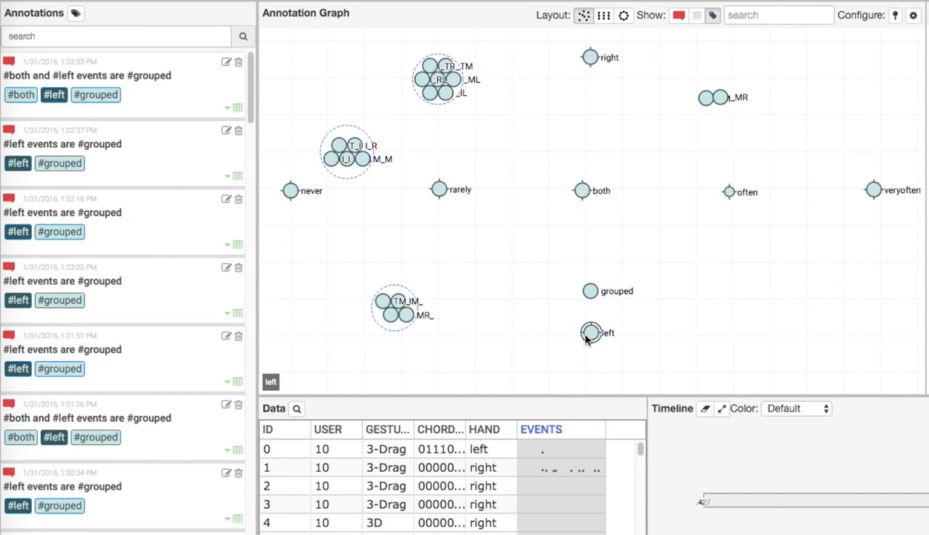
# Nudge the left node lower, the right node rightward, and reposition the both node
pyautogui.moveTo(588, 335); pyautogui.dragTo(592, 344)
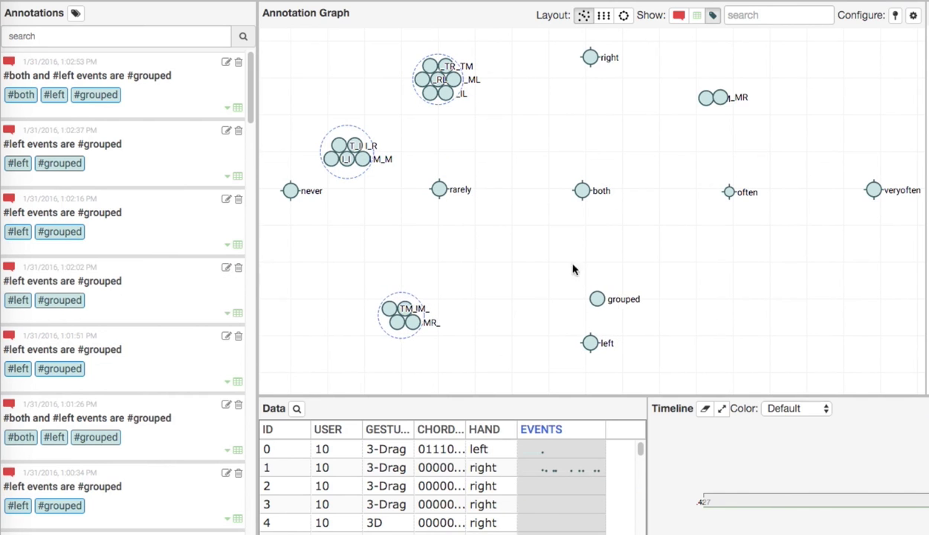
pyautogui.moveTo(591, 60)
pyautogui.mouseDown()
pyautogui.moveTo(605, 56)
pyautogui.moveTo(595, 60)
pyautogui.mouseUp()
pyautogui.moveTo(584, 194)
pyautogui.mouseDown()
pyautogui.moveTo(602, 194)
pyautogui.moveTo(591, 194)
pyautogui.mouseUp()
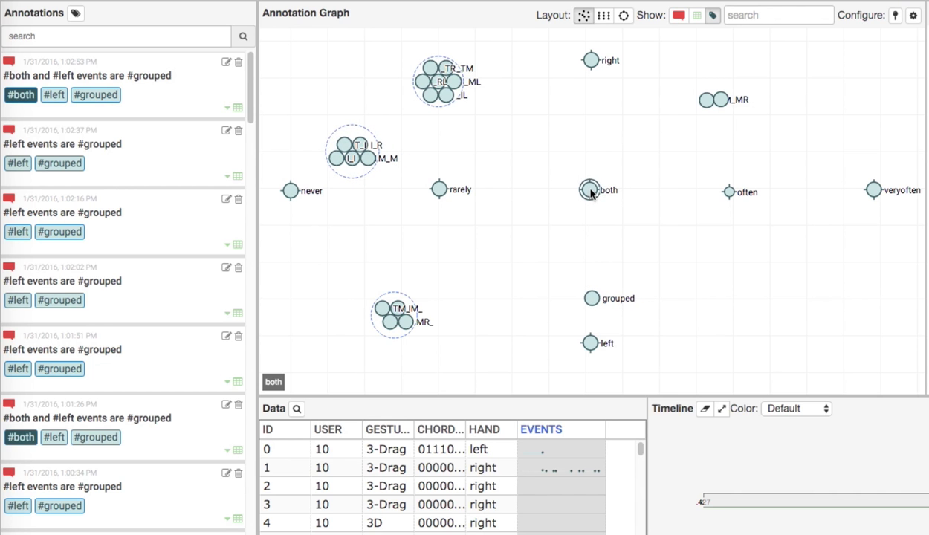